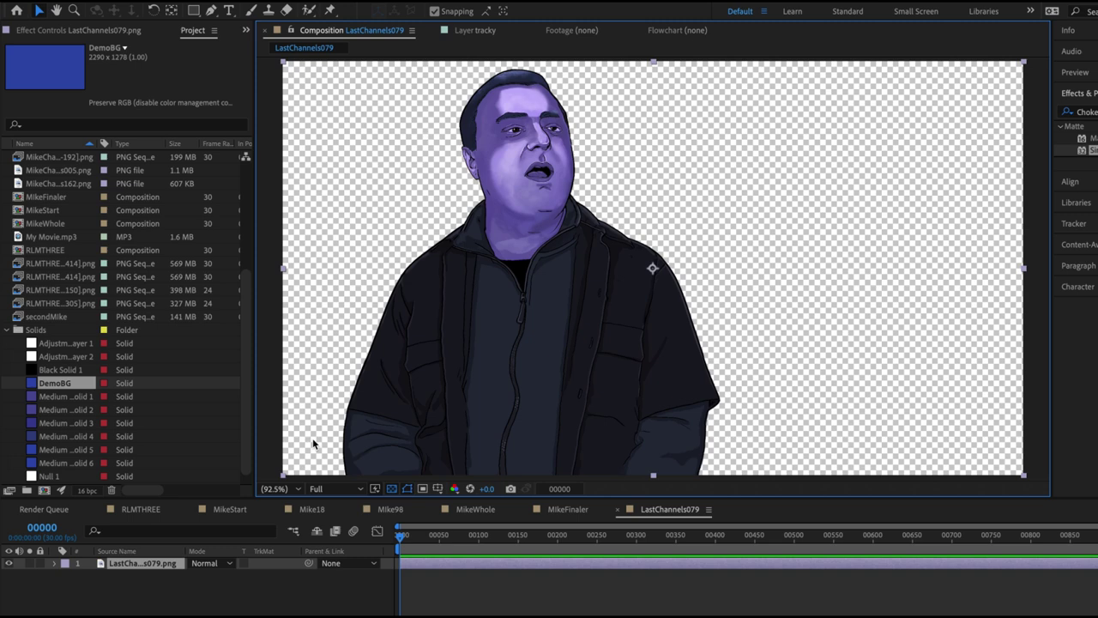
Step: Place the blue DemoBG solid in the timeline beneath the character image
click(174, 583)
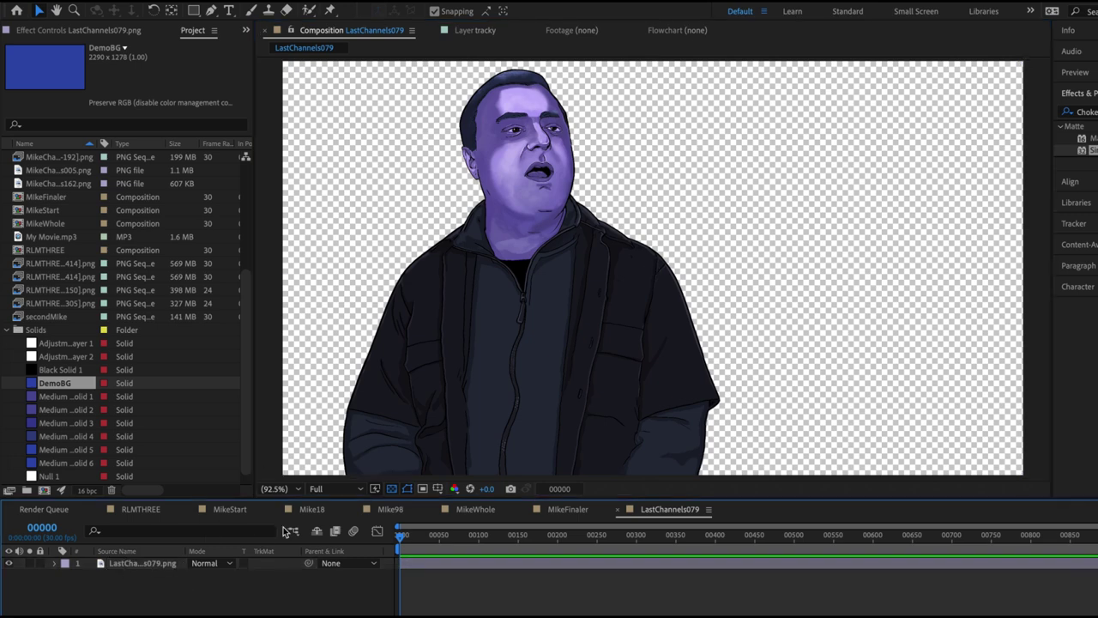
click(392, 489)
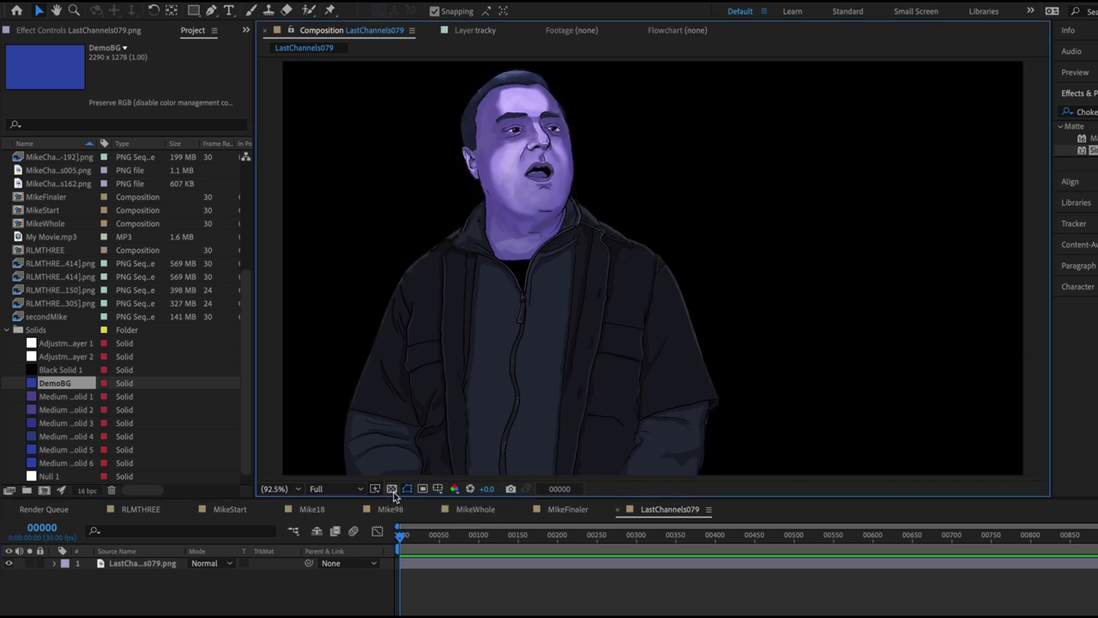
click(392, 489)
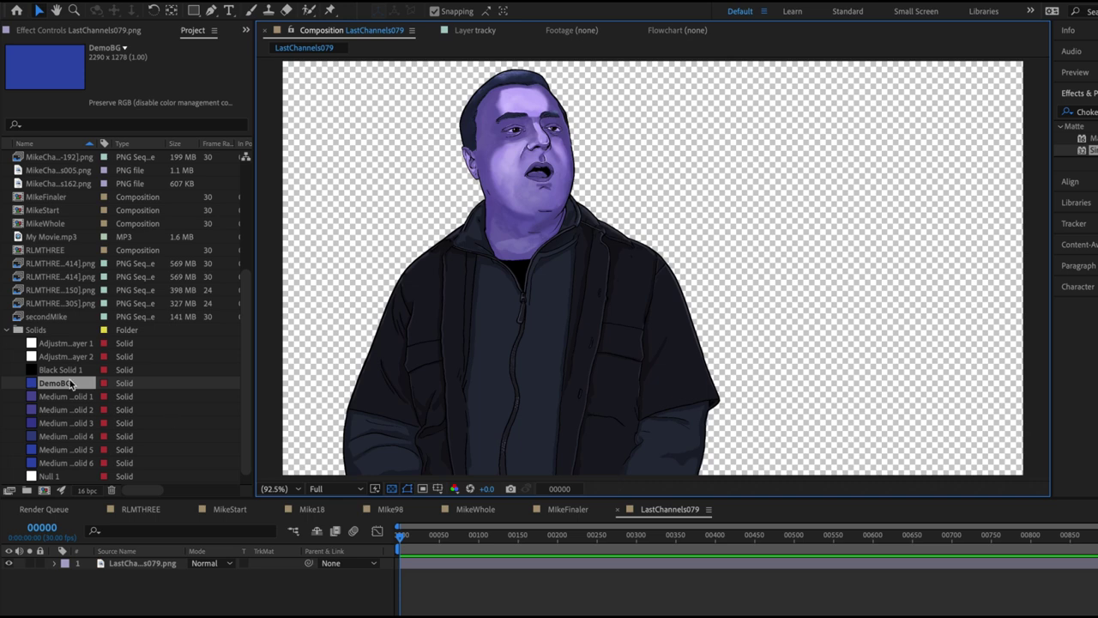
drag(71, 384, 97, 588)
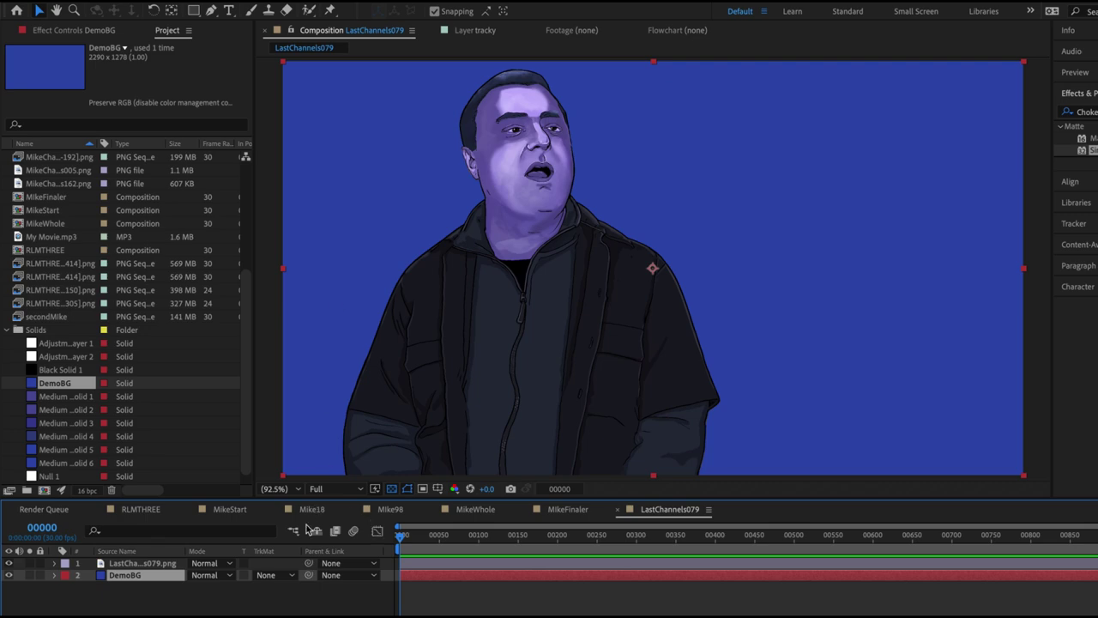
click(7, 329)
Step: Duplicate the character layer, hide the top copy, and select the lower copy
click(145, 563)
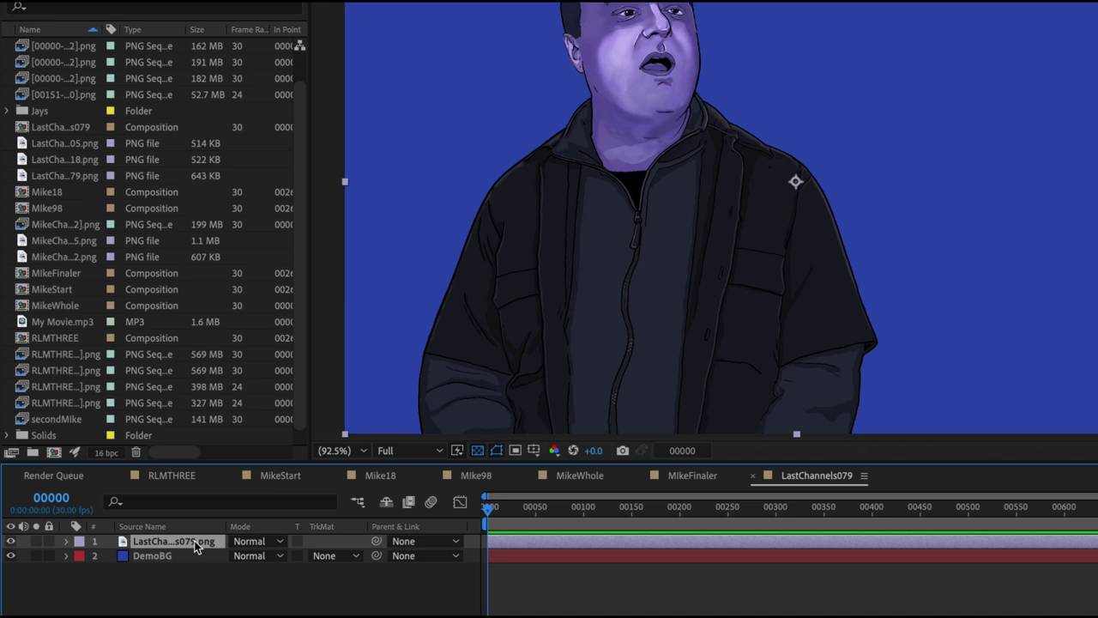
key(ctrl+d)
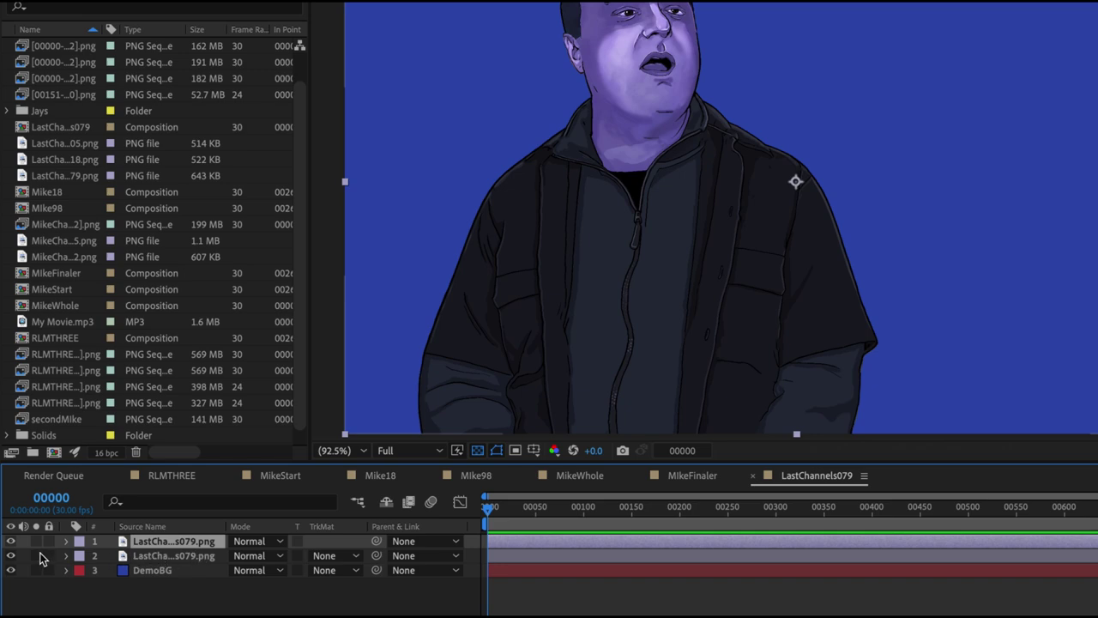
click(10, 540)
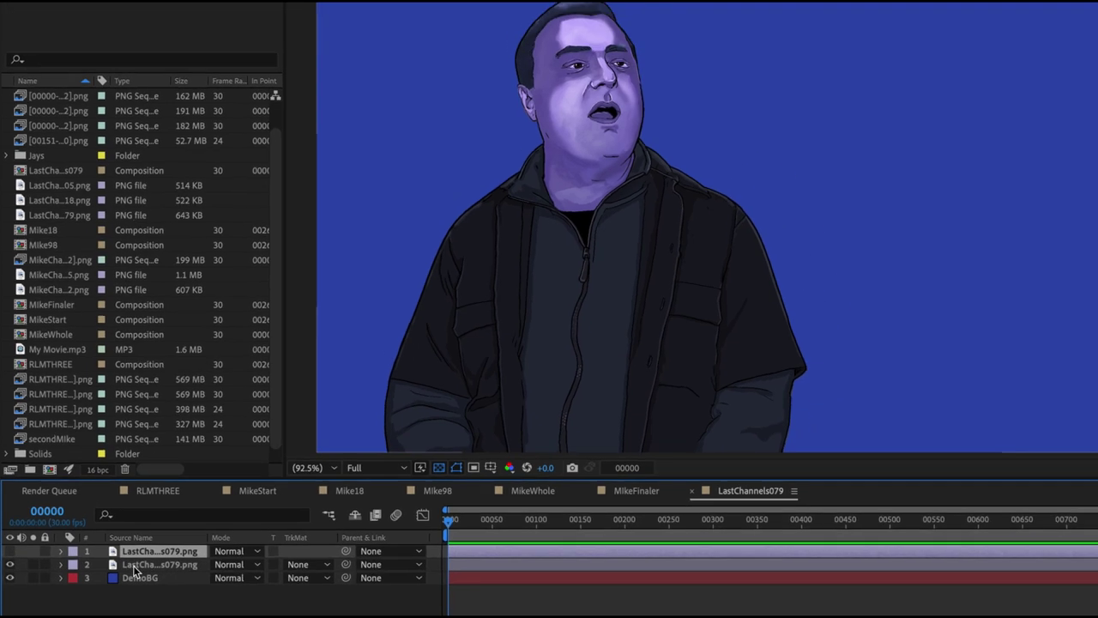
click(144, 559)
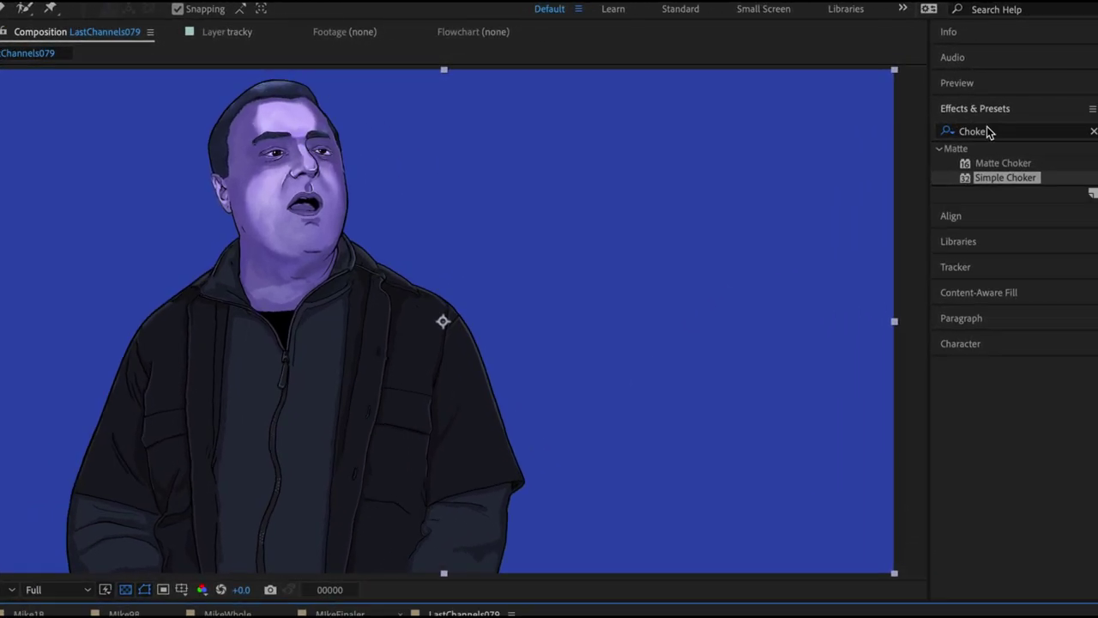
Step: Apply the Fill effect to the lower character copy
click(1083, 110)
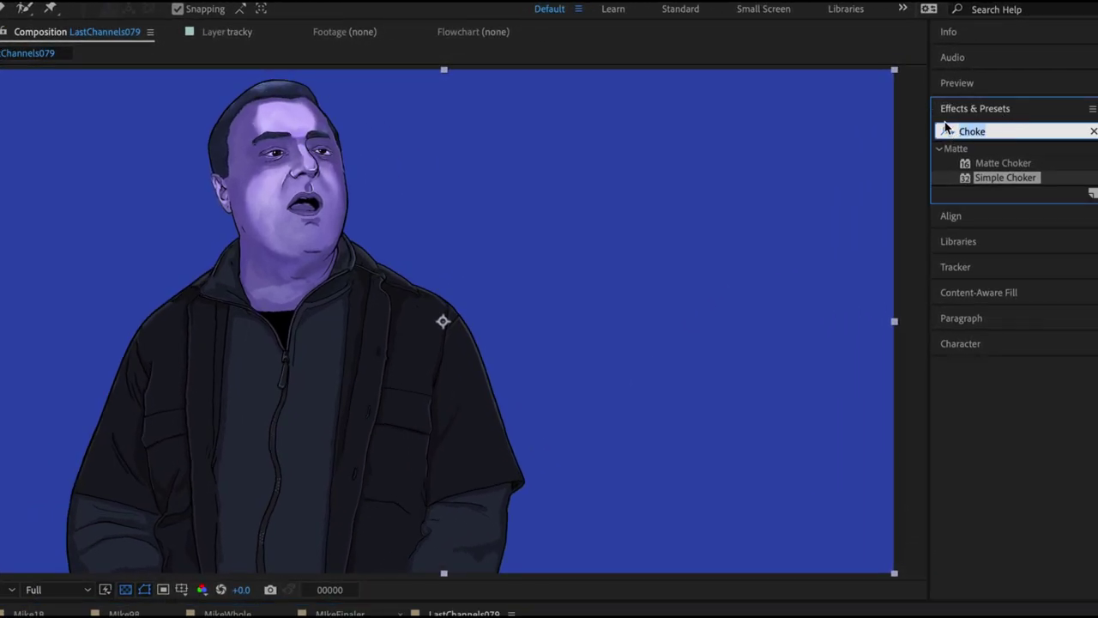
text(fill)
click(945, 127)
click(973, 239)
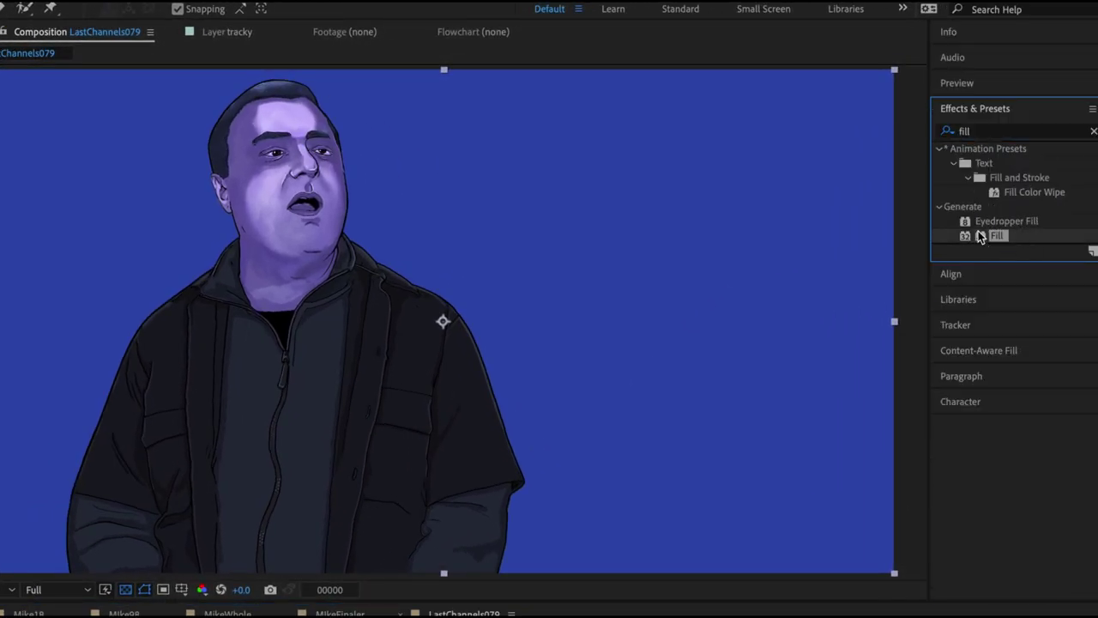
drag(979, 237, 314, 335)
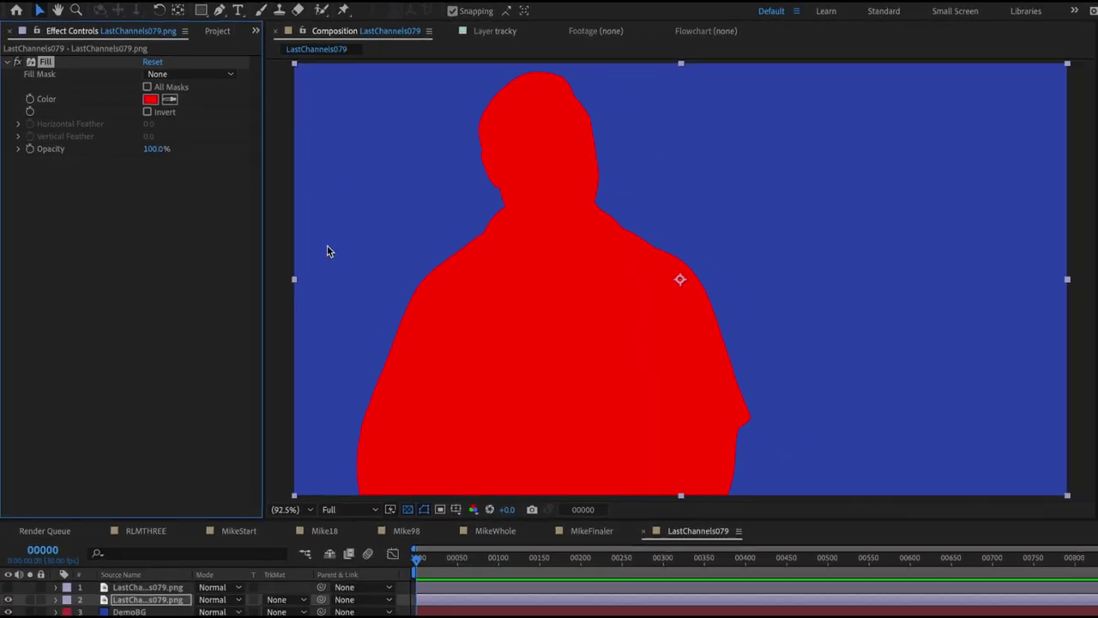
click(9, 564)
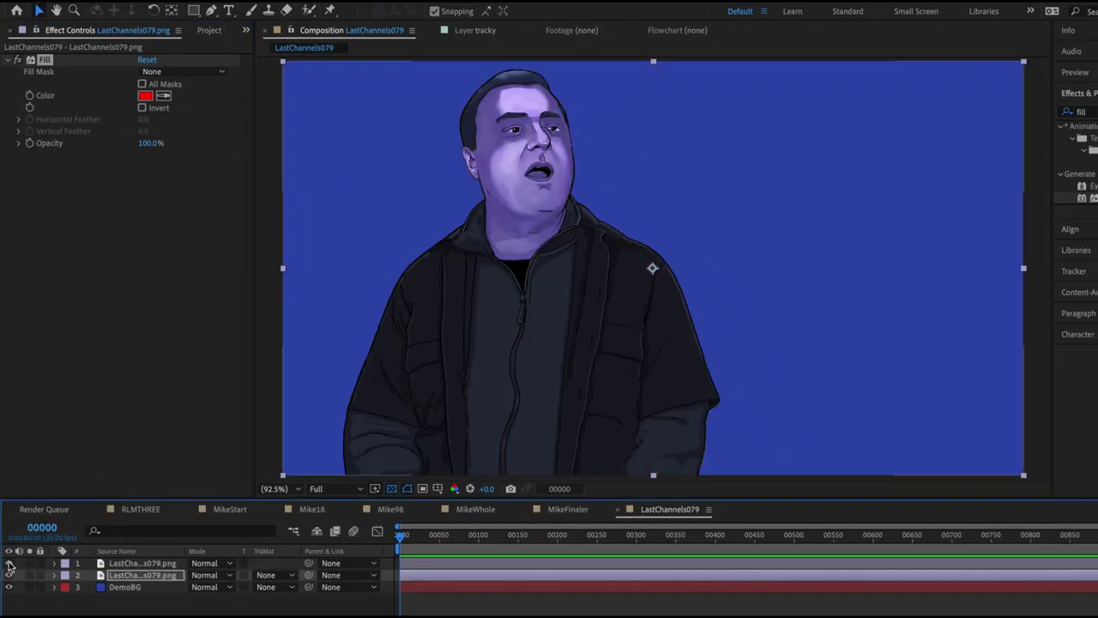
click(9, 564)
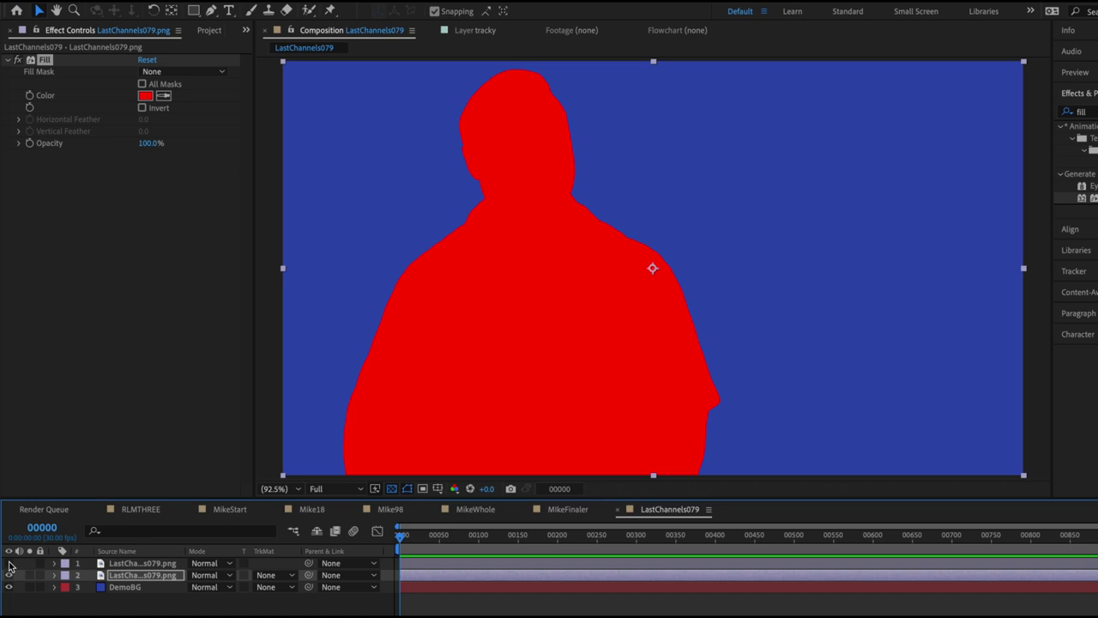
Step: Change the Fill colour to cyan-green, making a solid aqua silhouette
click(145, 95)
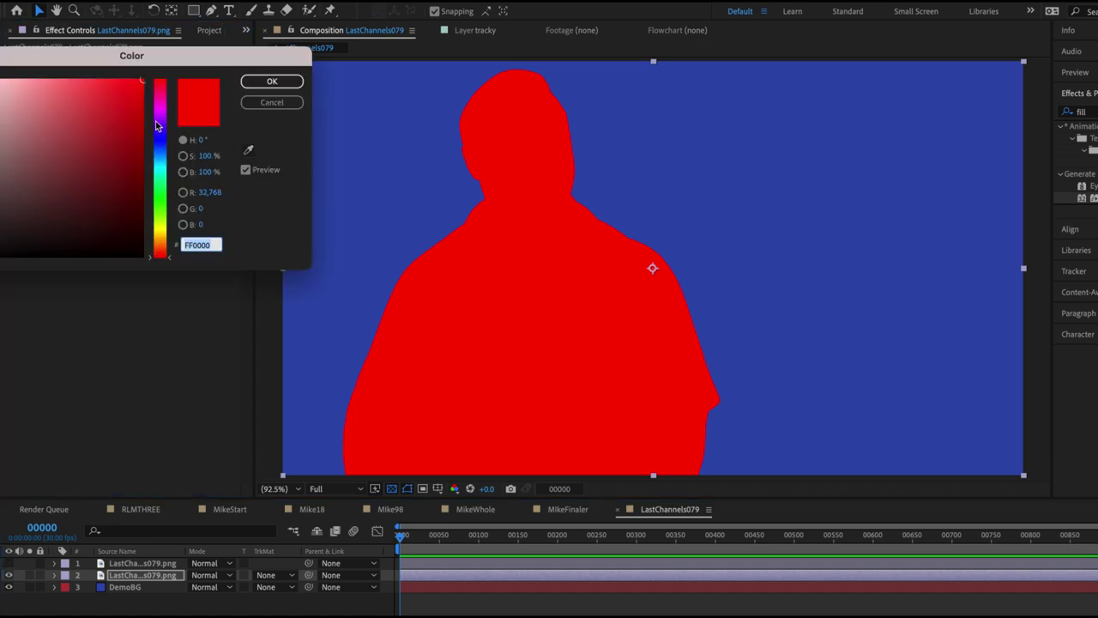
drag(166, 222, 156, 202)
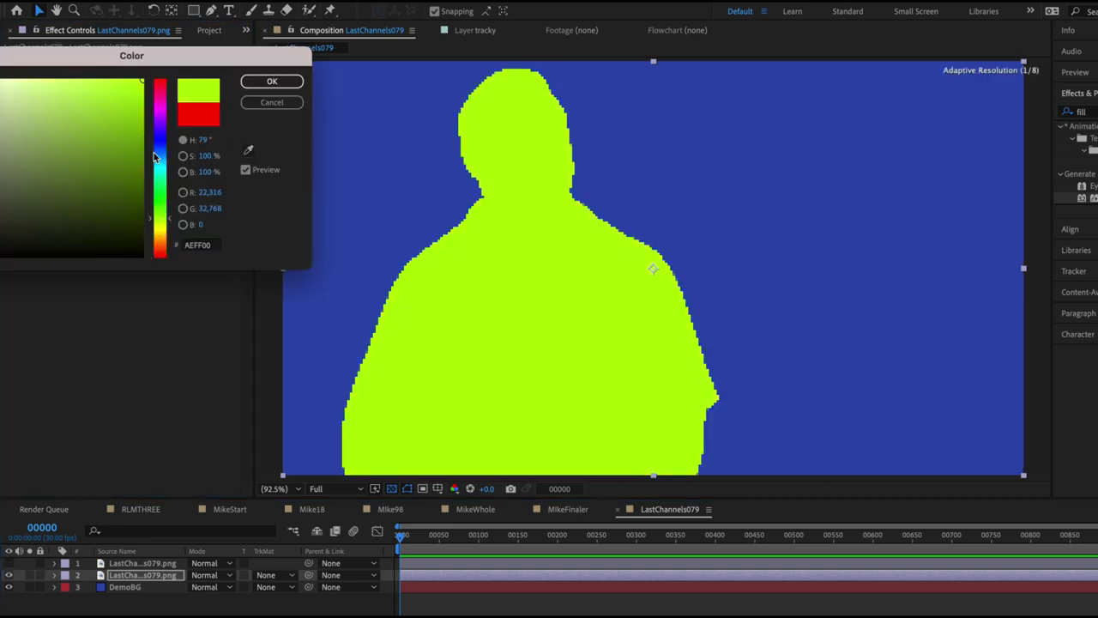
click(160, 174)
click(271, 81)
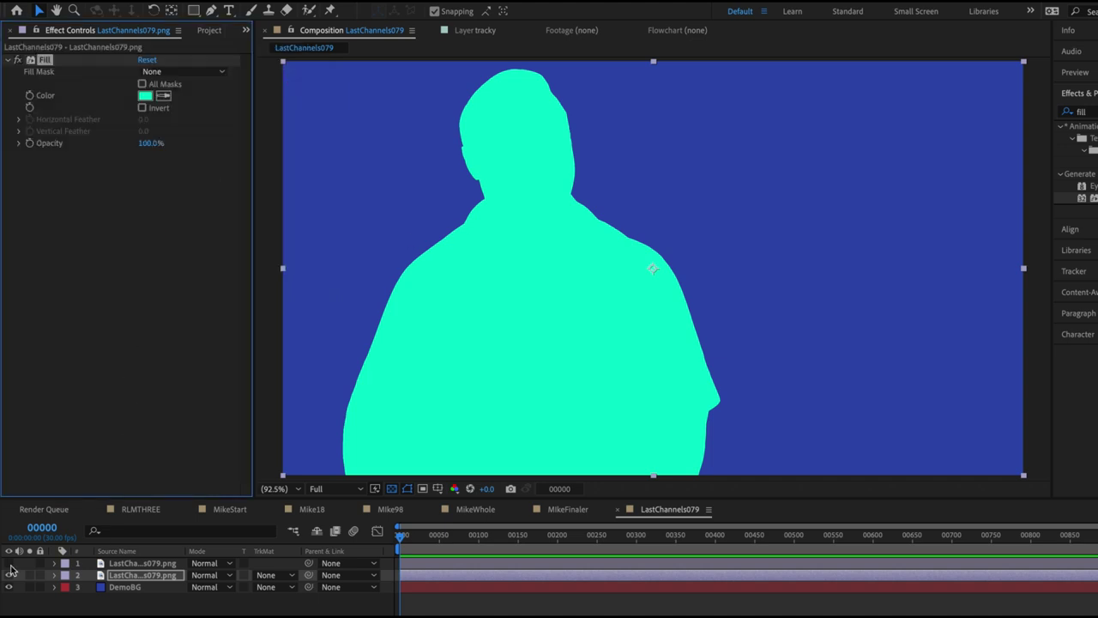
click(8, 562)
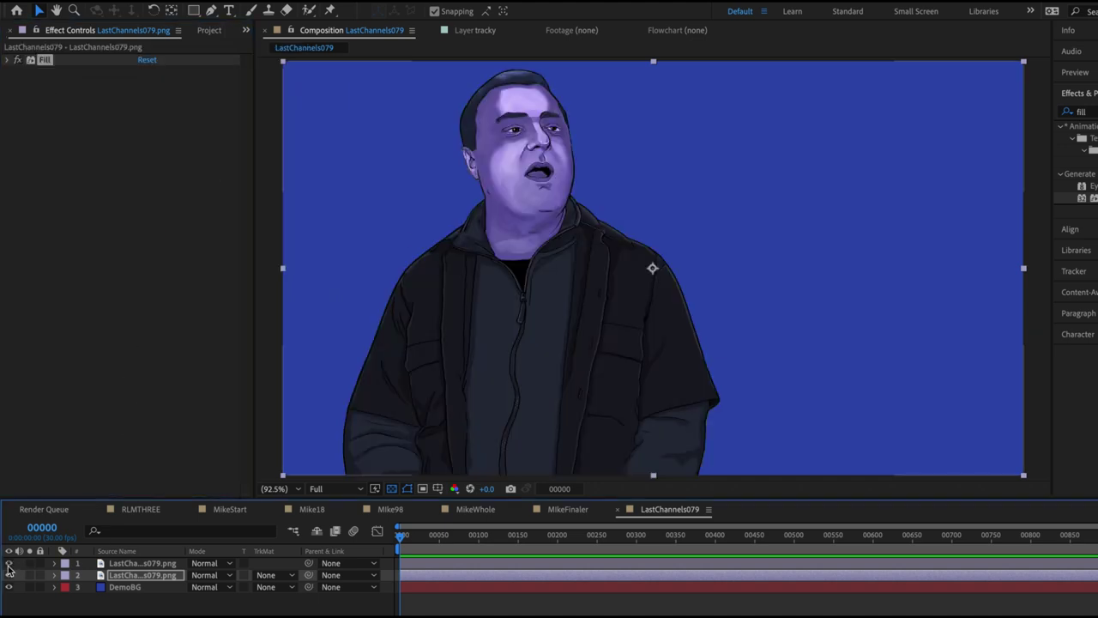
click(8, 564)
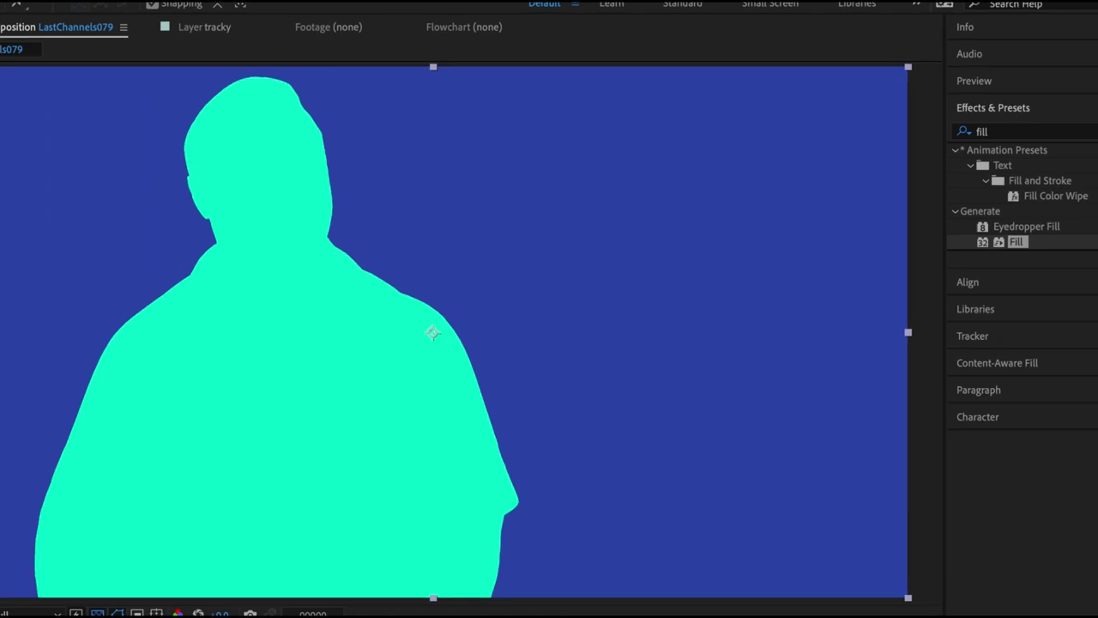
Step: Apply Simple Choker to the filled copy and set a negative Choke Matte to expand it
click(1082, 111)
drag(976, 140, 895, 137)
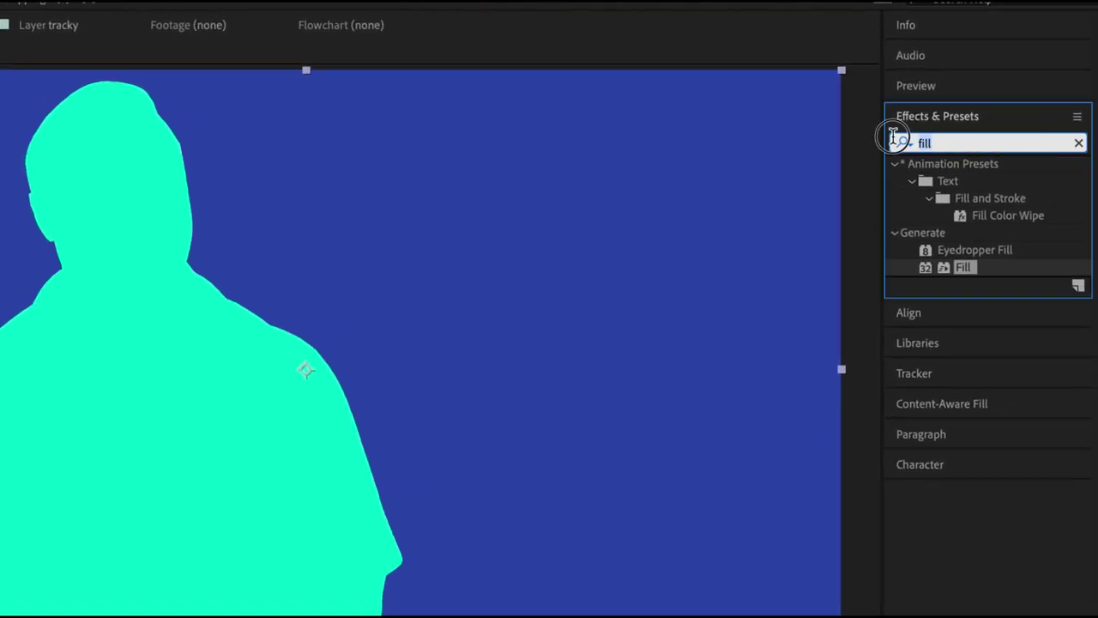
text(choker)
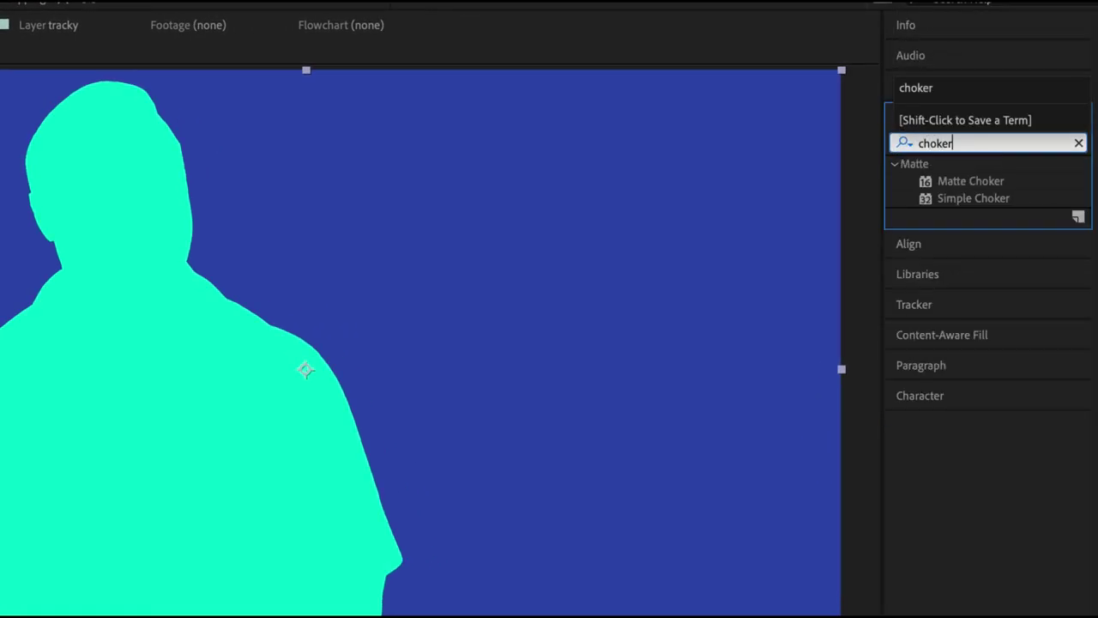
click(969, 197)
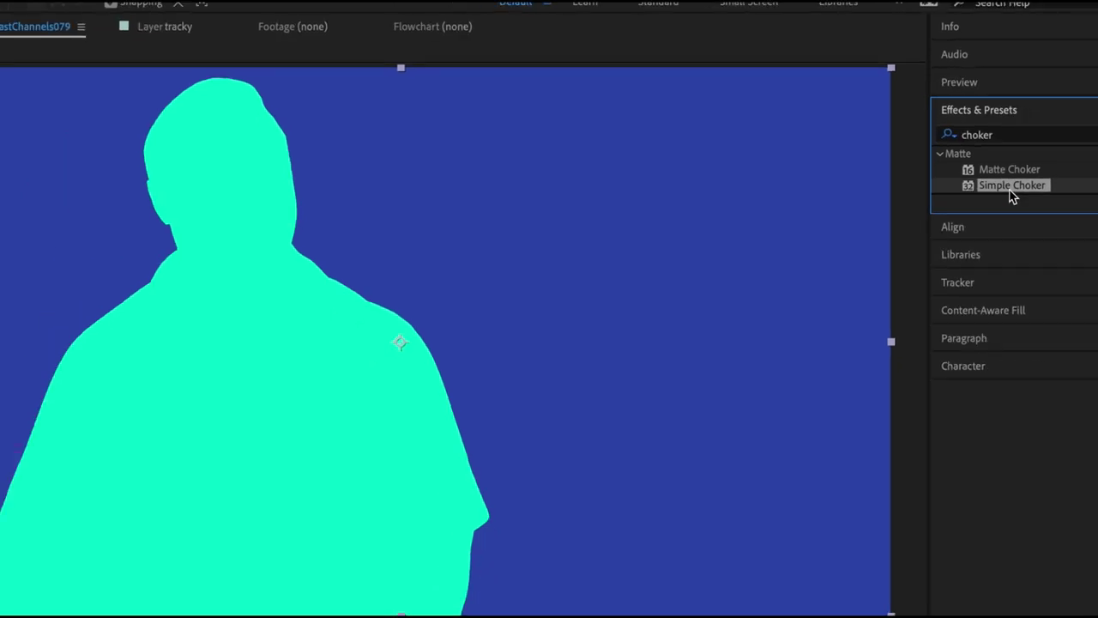
drag(970, 197, 176, 182)
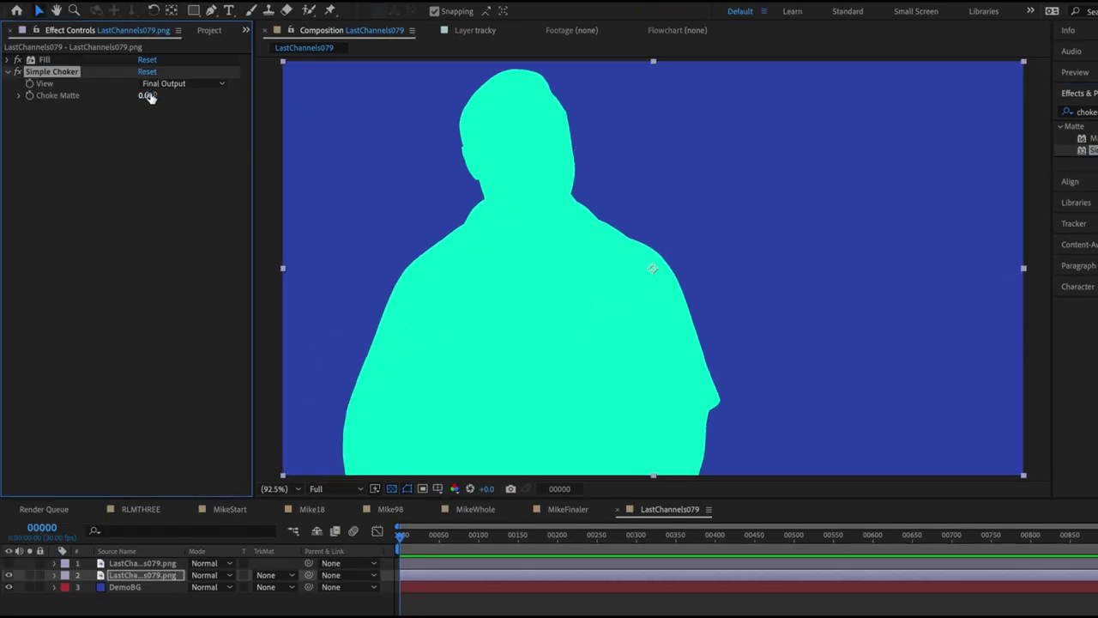
drag(149, 95, 4, 172)
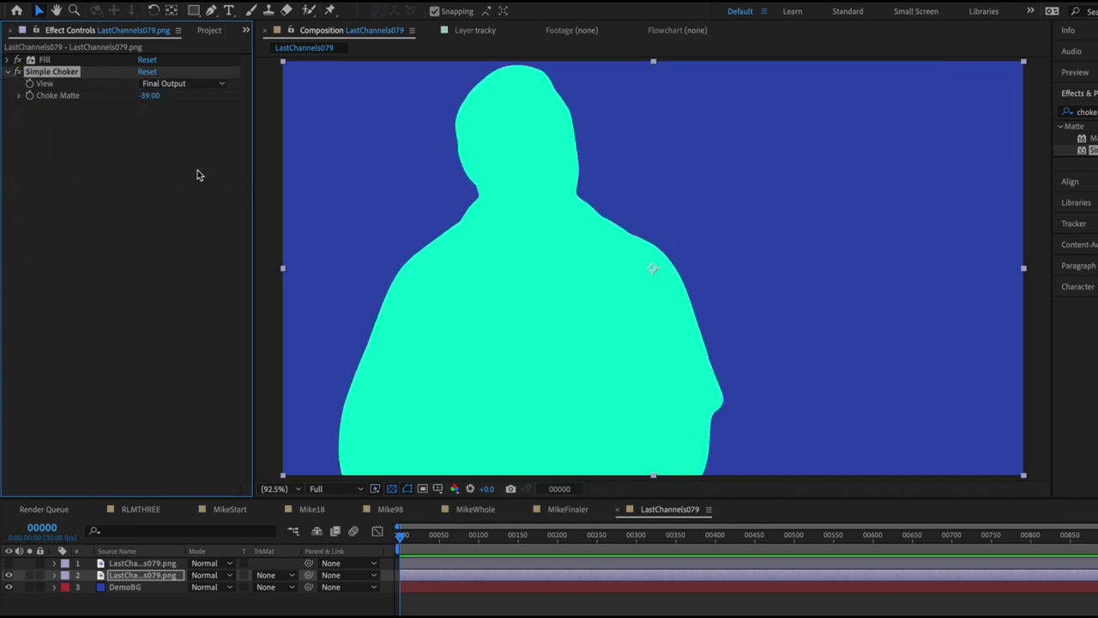
click(8, 562)
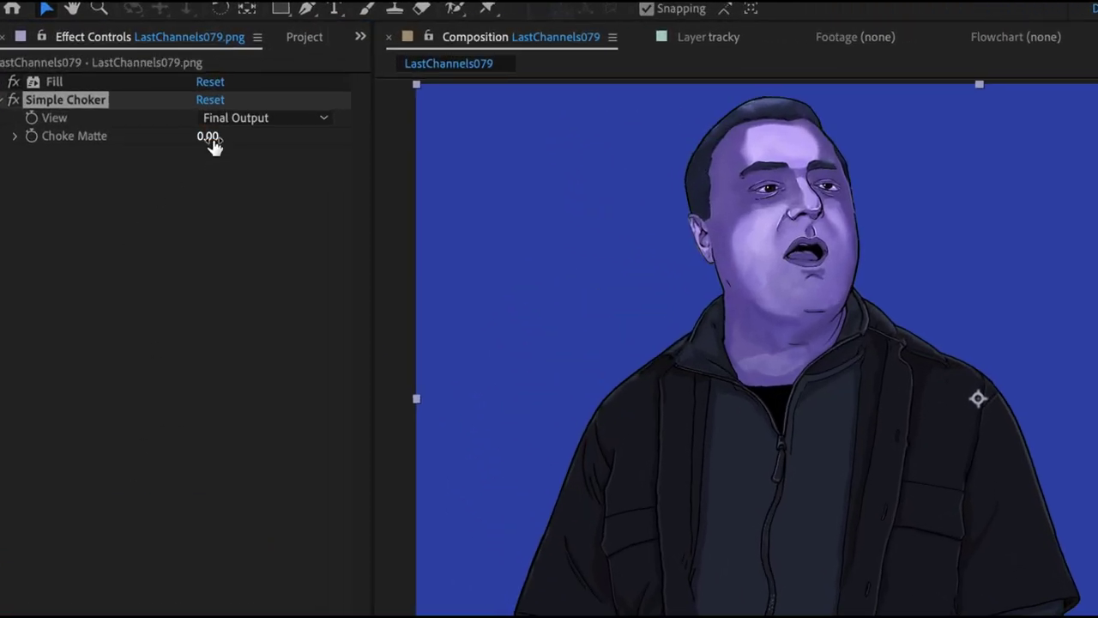
drag(213, 144, 147, 148)
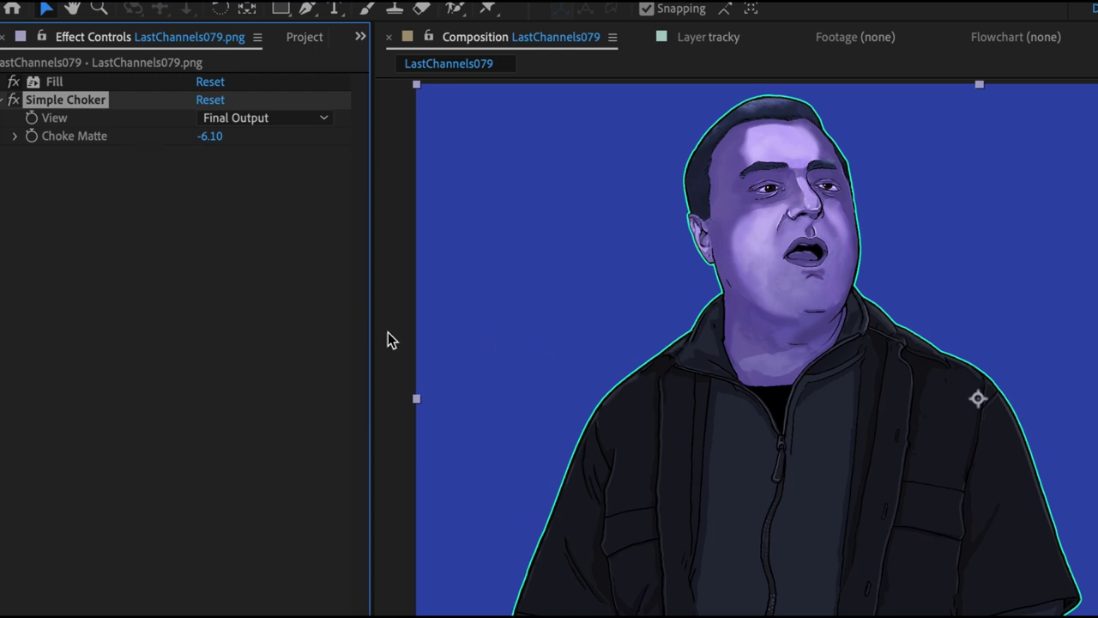
Step: Switch the Fill colour to black and fine-tune Choke Matte into a thin outline
click(4, 82)
click(206, 137)
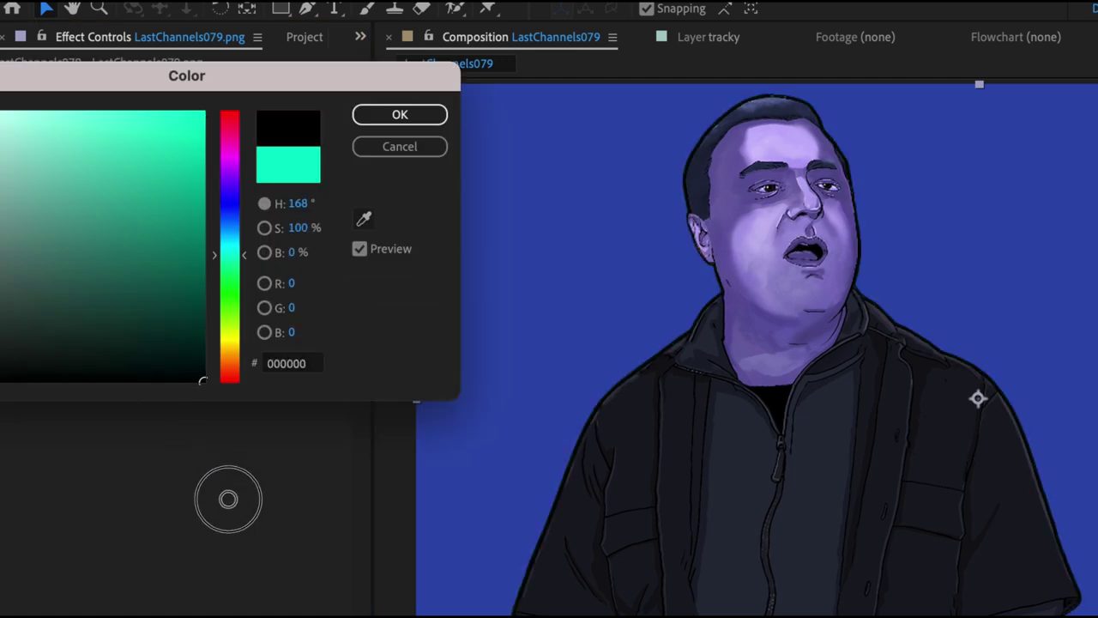
click(380, 118)
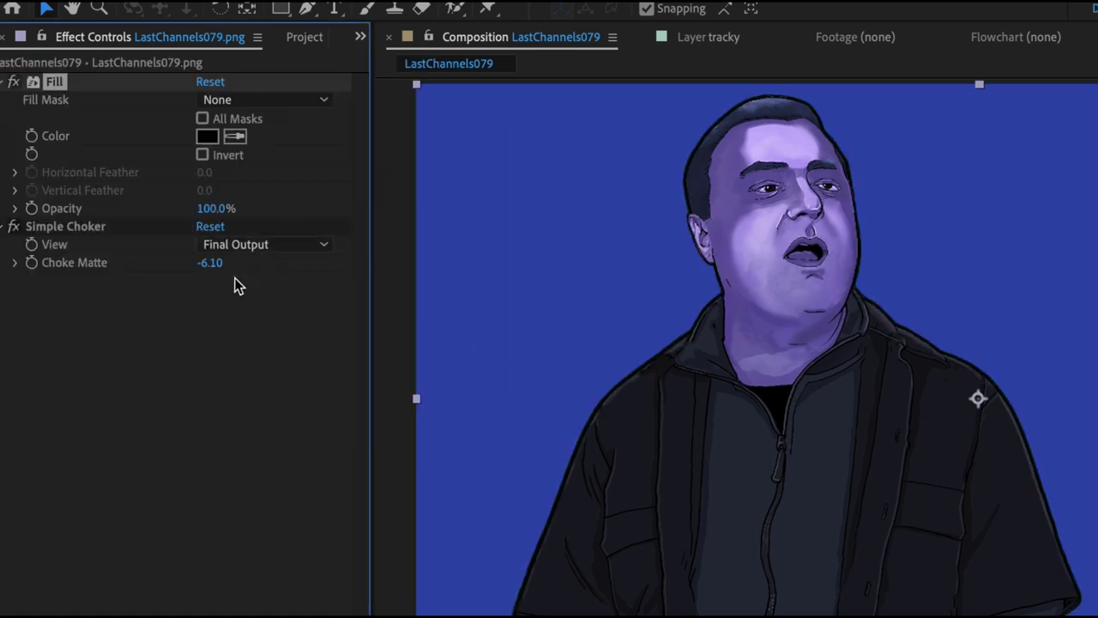
drag(215, 266, 169, 265)
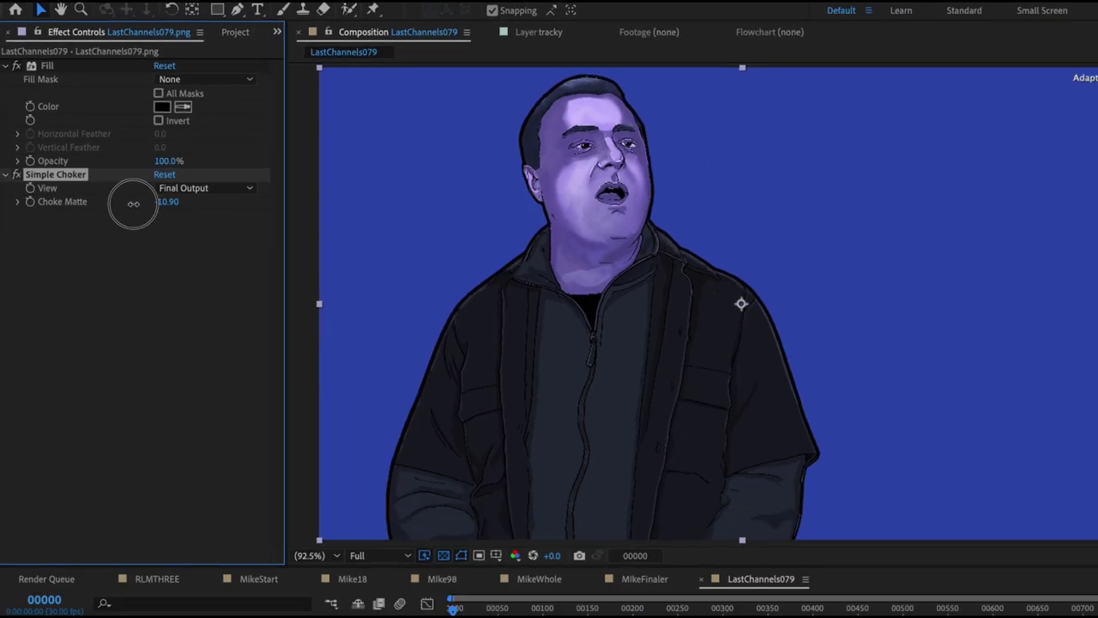
drag(133, 203, 197, 206)
key(ctrl+0)
click(71, 159)
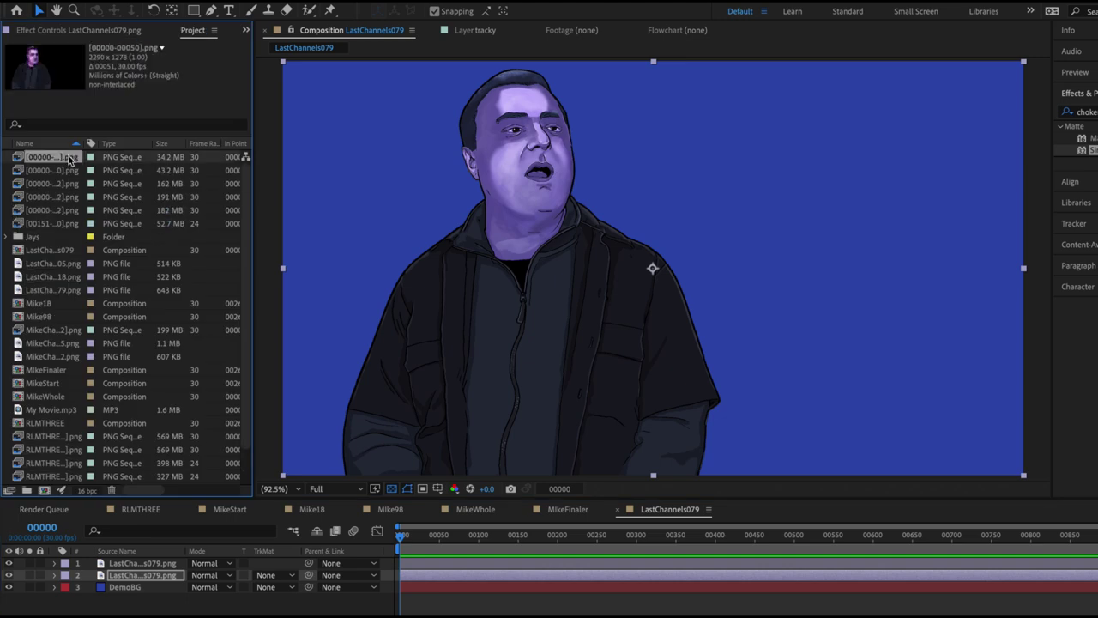
drag(69, 159, 109, 566)
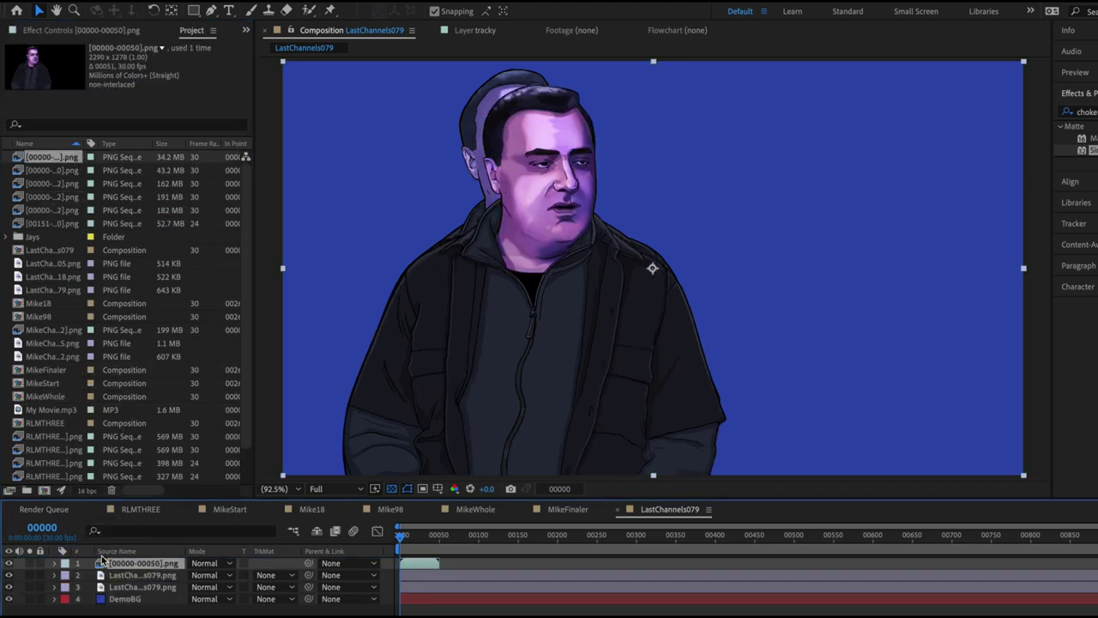
click(9, 581)
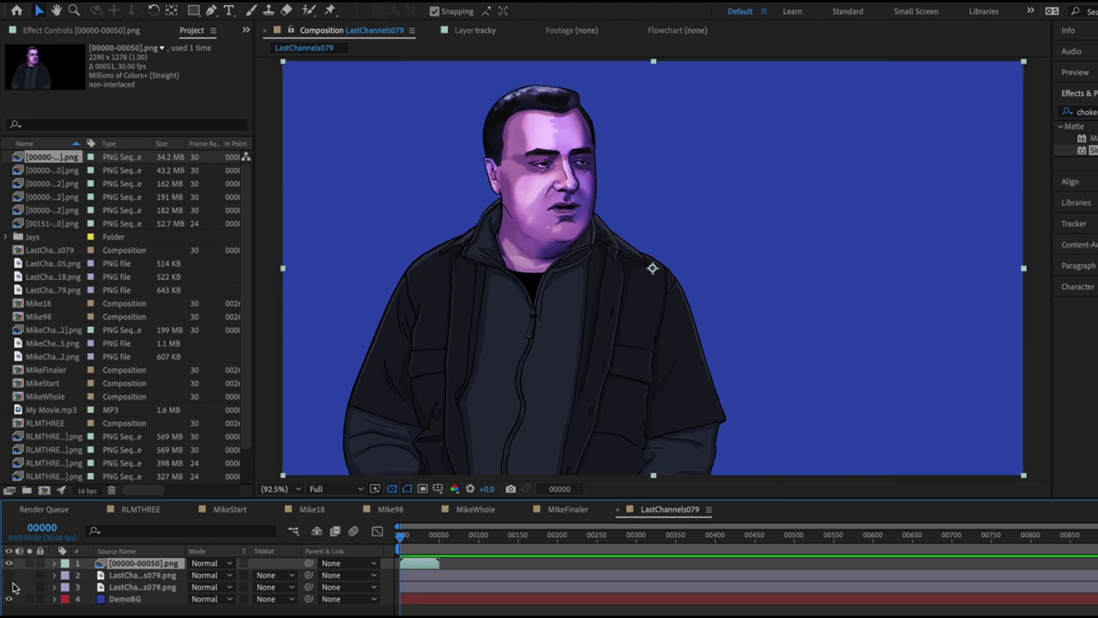
Step: Preview the animation by scrubbing and playing it back, then return to the first frame
mouse_move(401, 535)
mouse_down()
mouse_move(412, 534)
mouse_move(387, 539)
mouse_up()
key(space)
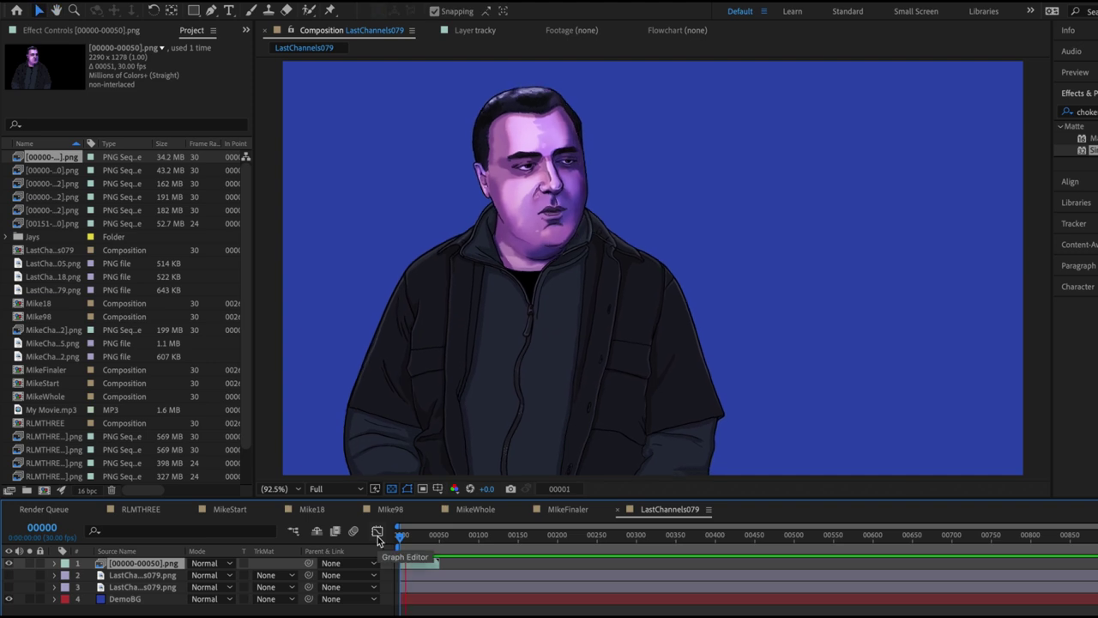
key(space)
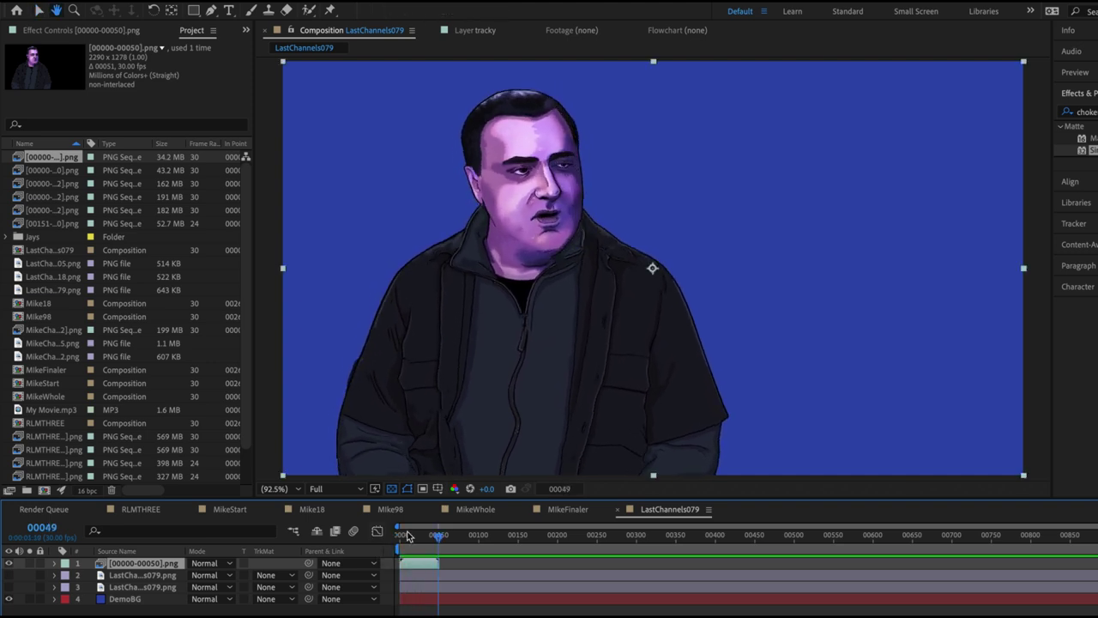
key(space)
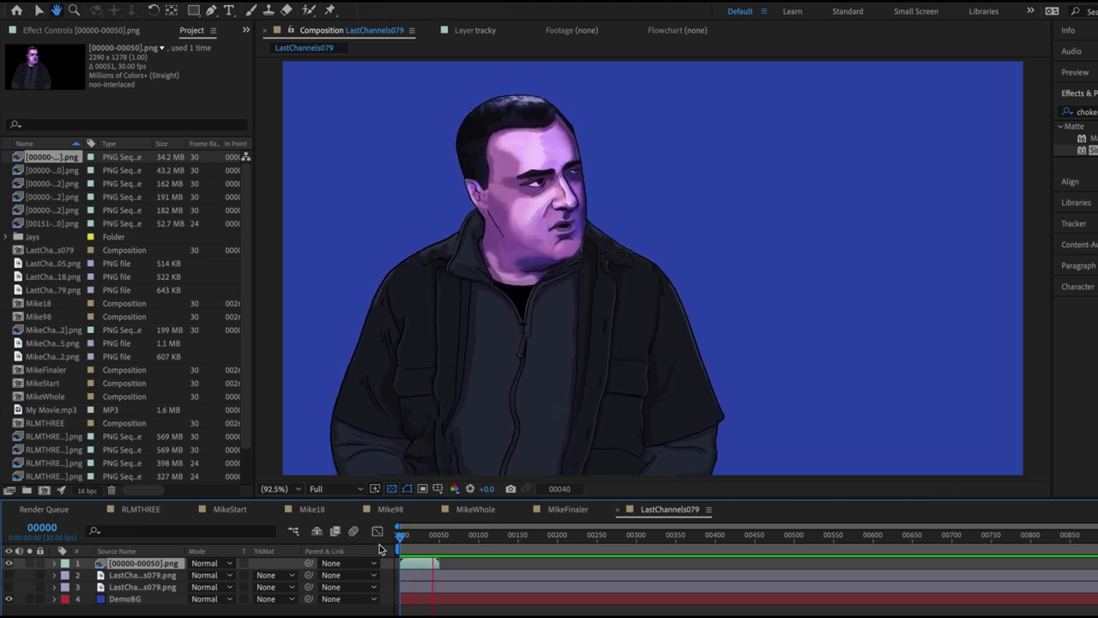
click(407, 542)
drag(429, 535, 392, 536)
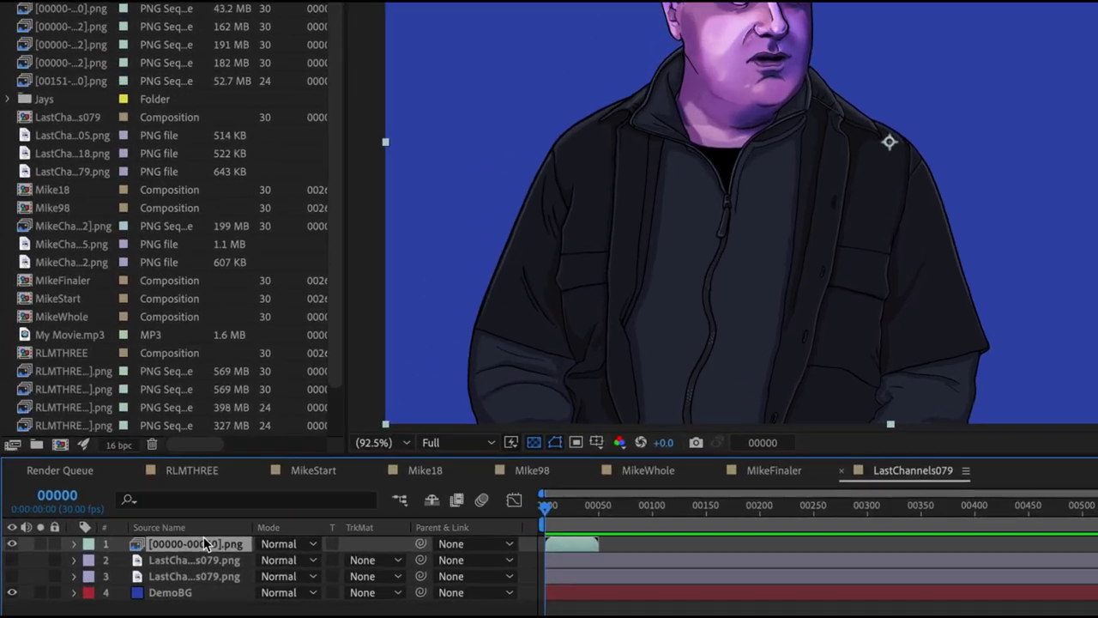
Step: Duplicate the sequence layer, apply Fill to the copy, and move it beneath the original
key(ctrl+d)
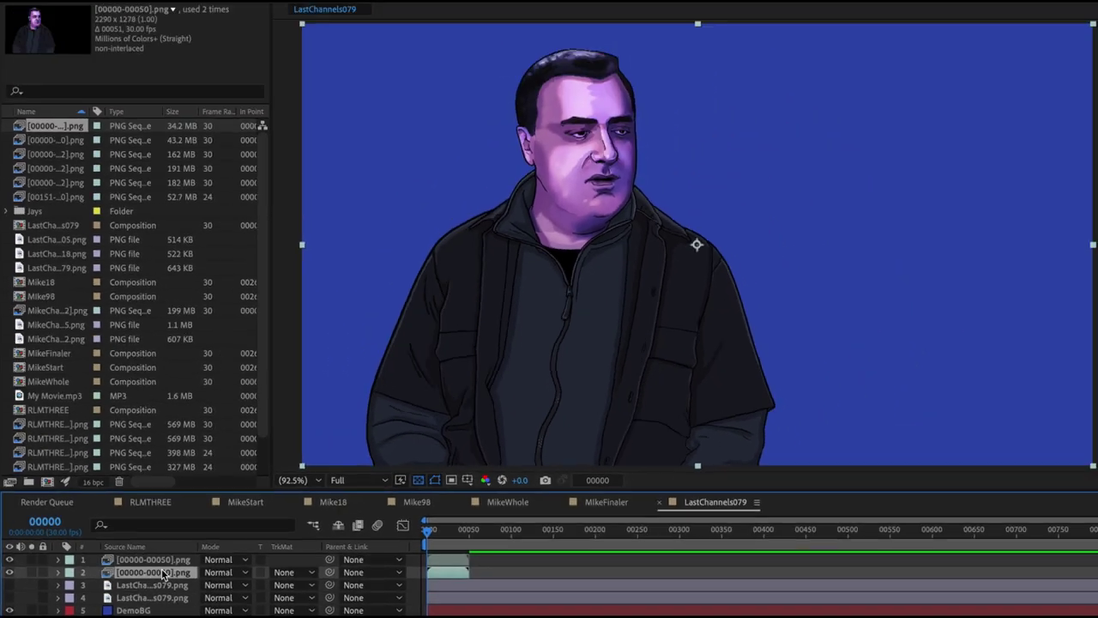
click(870, 194)
text(fill)
click(962, 343)
drag(963, 343, 571, 289)
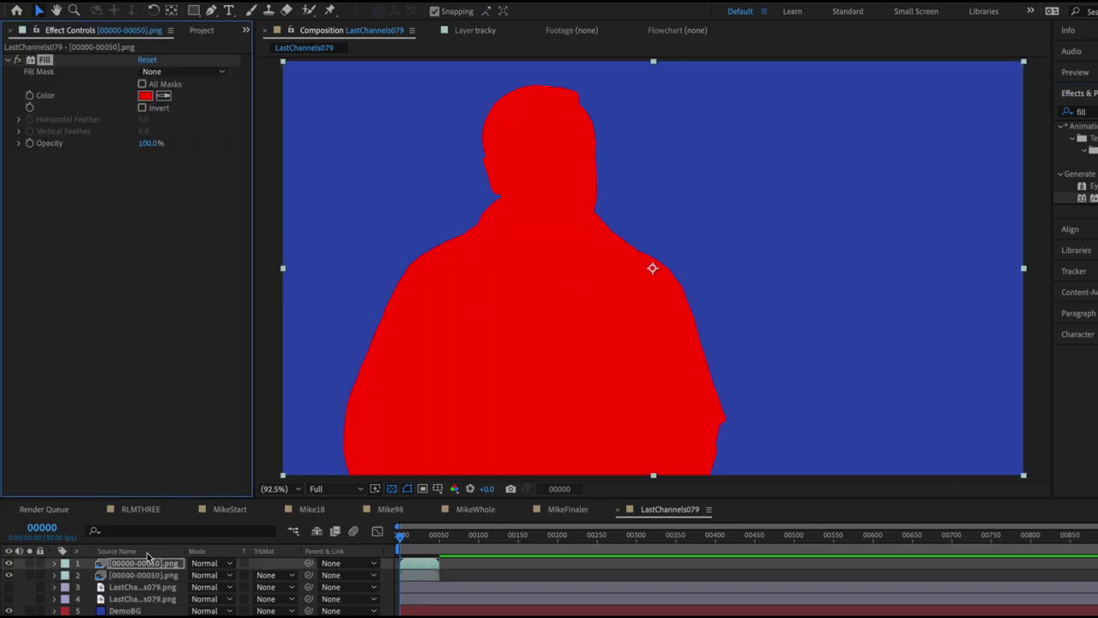
drag(148, 558, 145, 585)
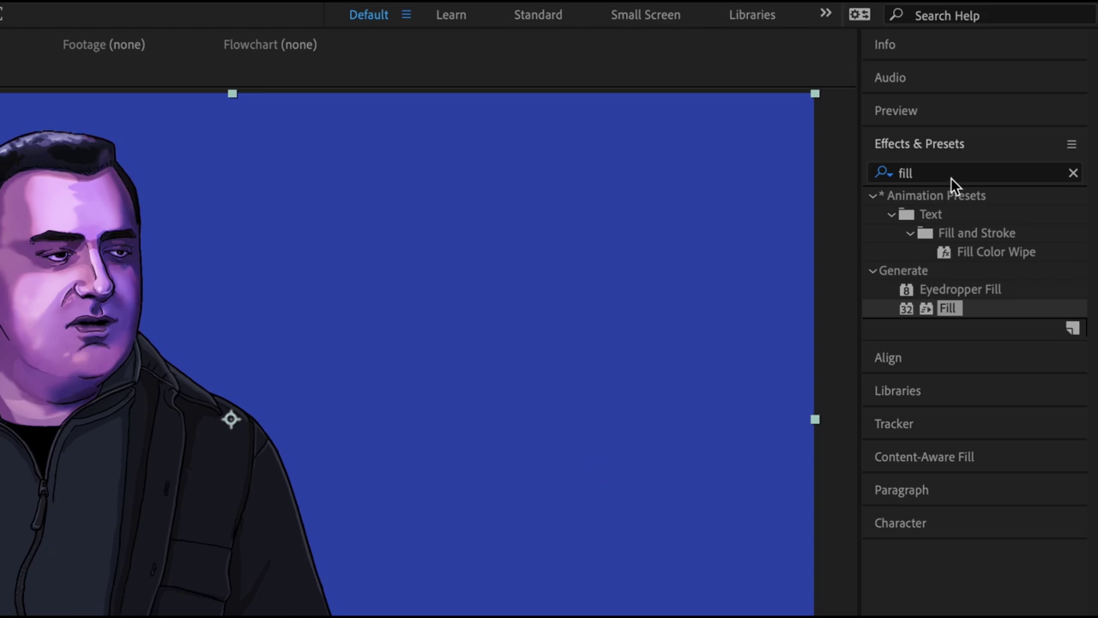
Step: Add Simple Choker to the filled copy and set Choke Matte near -33 for a thick outline
click(1089, 112)
text(choker)
drag(944, 234, 86, 258)
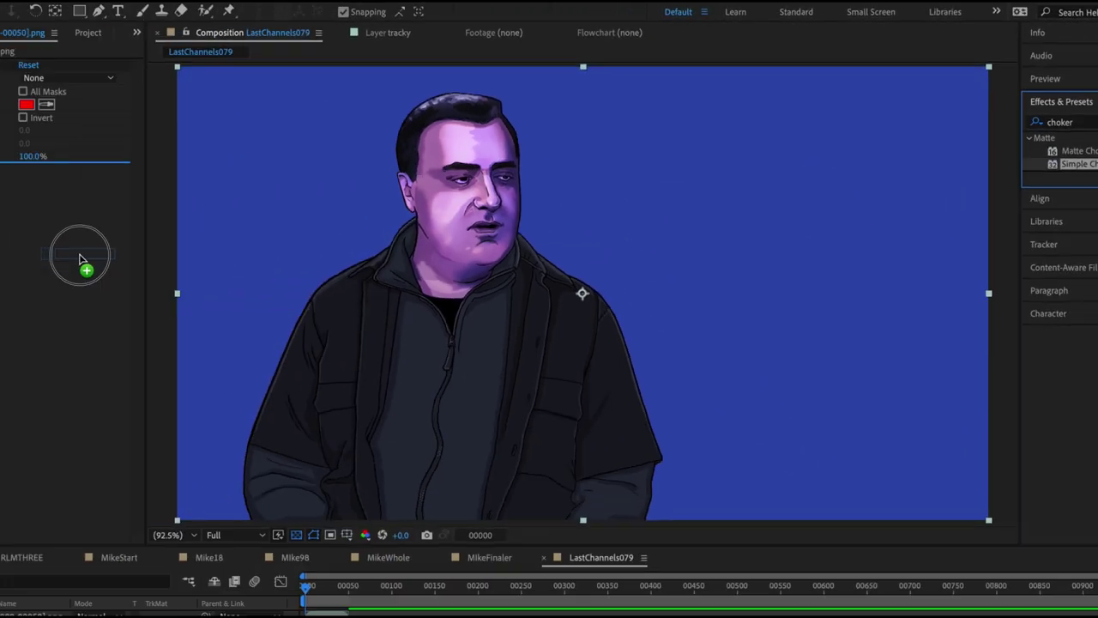
drag(151, 180, 114, 185)
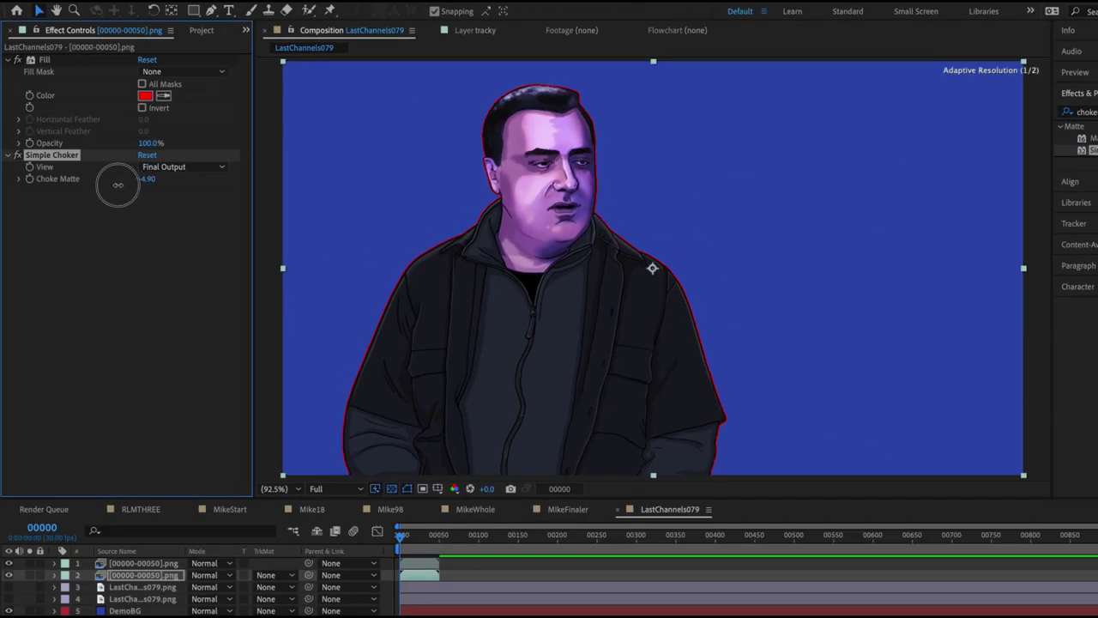
key(space)
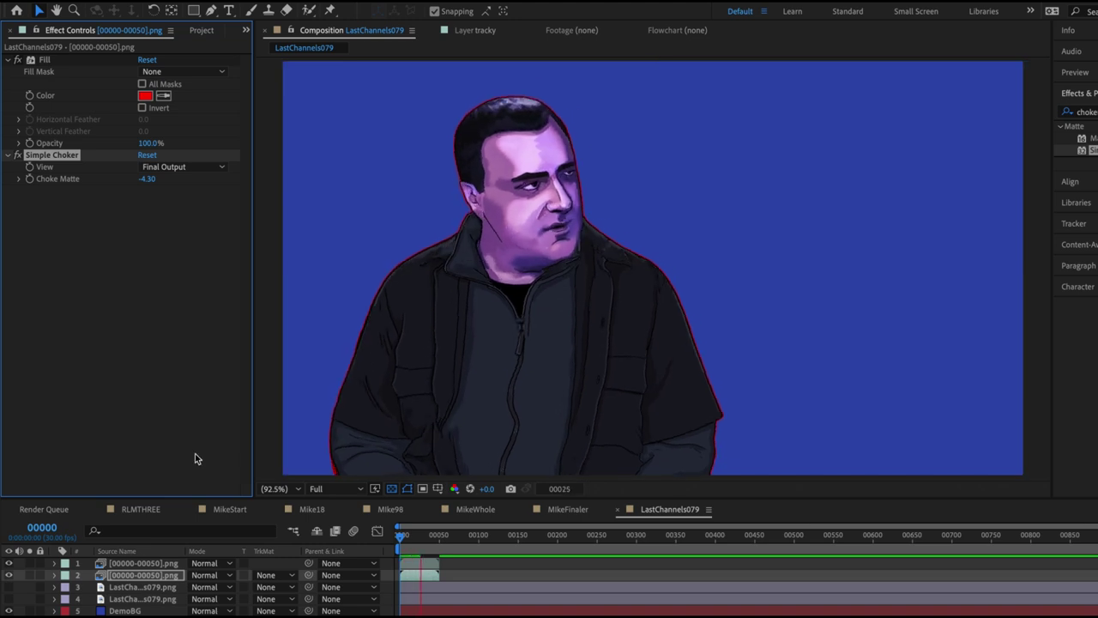
click(407, 537)
drag(149, 179, 78, 191)
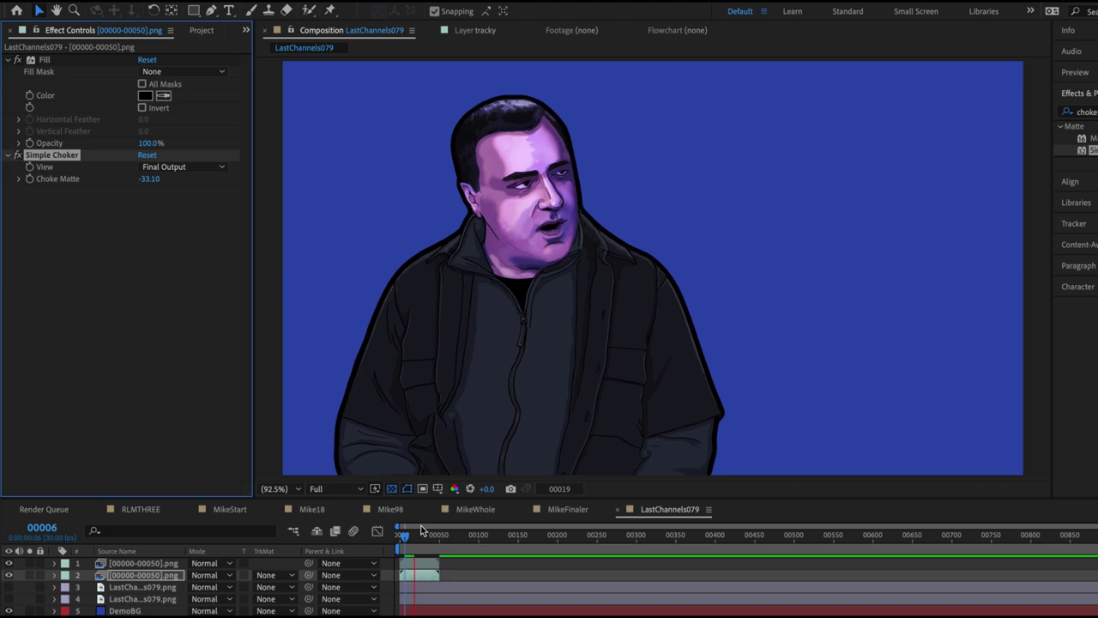
click(369, 522)
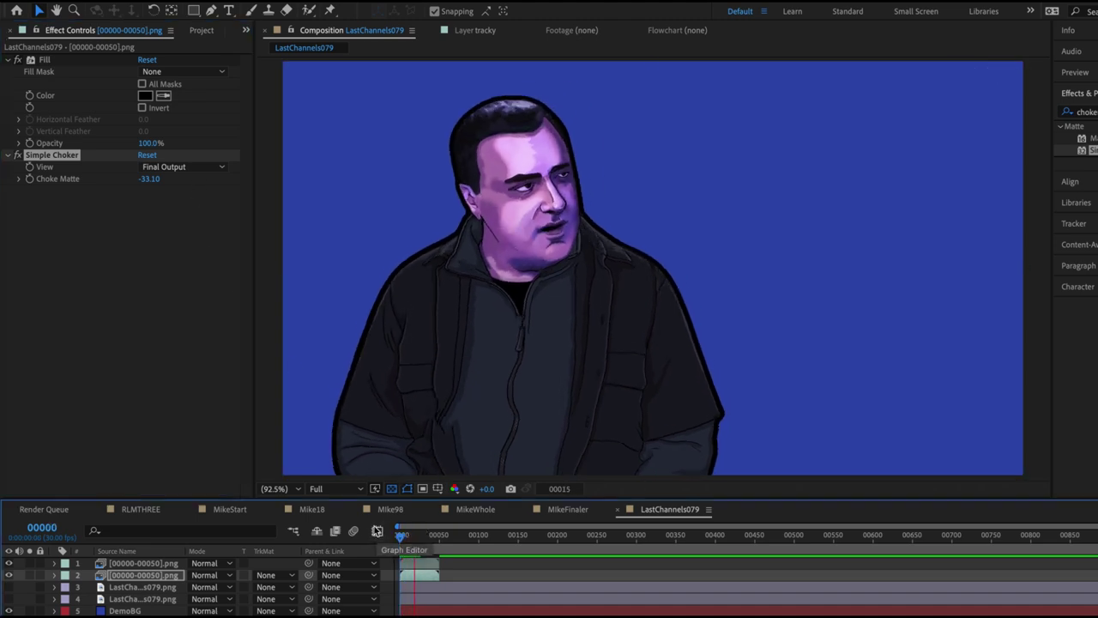
click(149, 179)
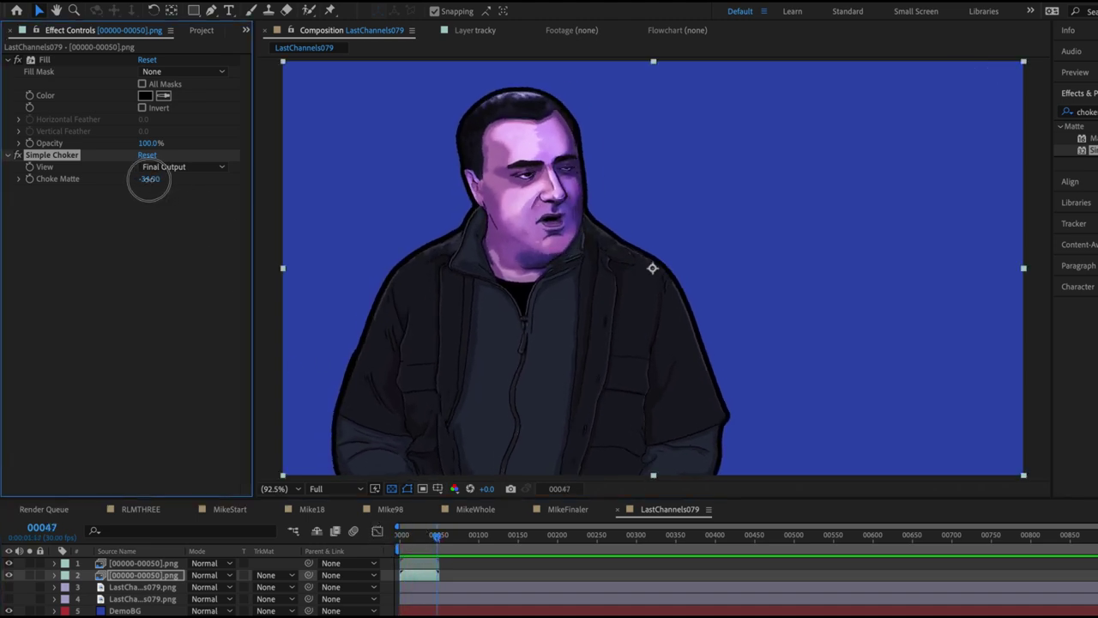